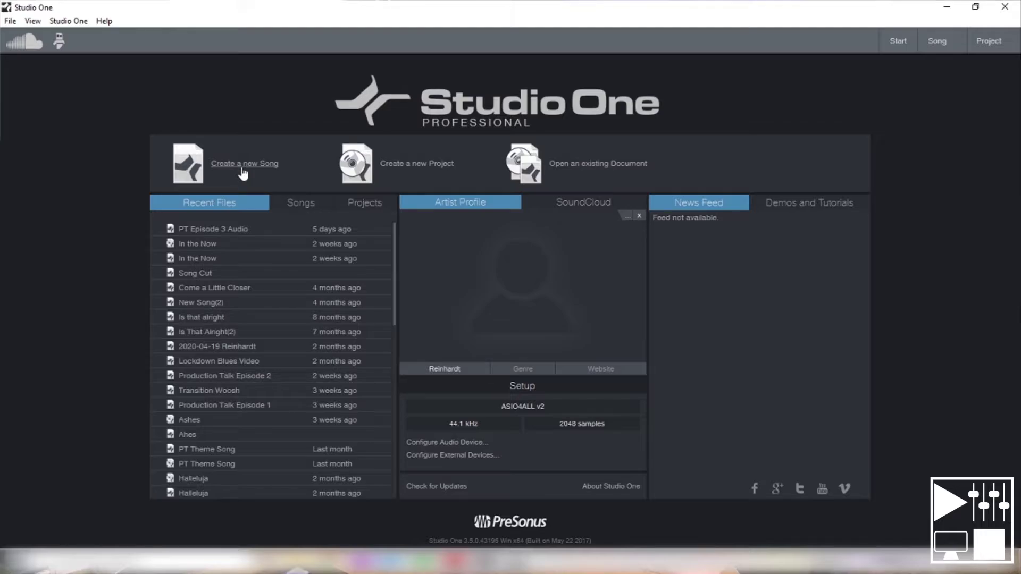
Step: Start a new empty song titled "Production Talk Episode 5" and set its location to Production > Video > Production Talk > Episodes > Episode 5 > Audio
{"action": "left_click", "coordinate": [243, 169]}
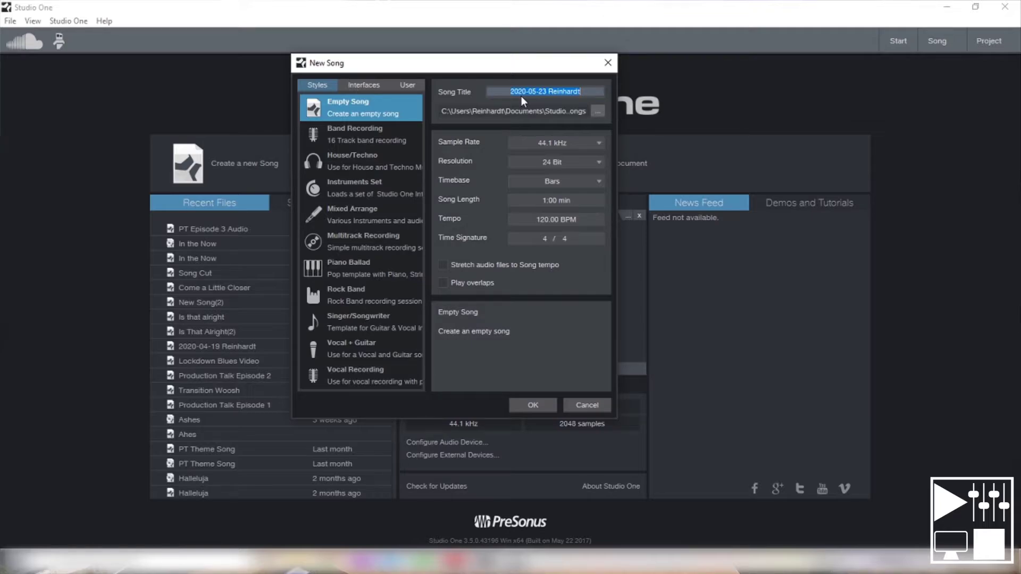
{"action": "type", "text": "Production Talk Episode 5"}
{"action": "left_click", "coordinate": [598, 112]}
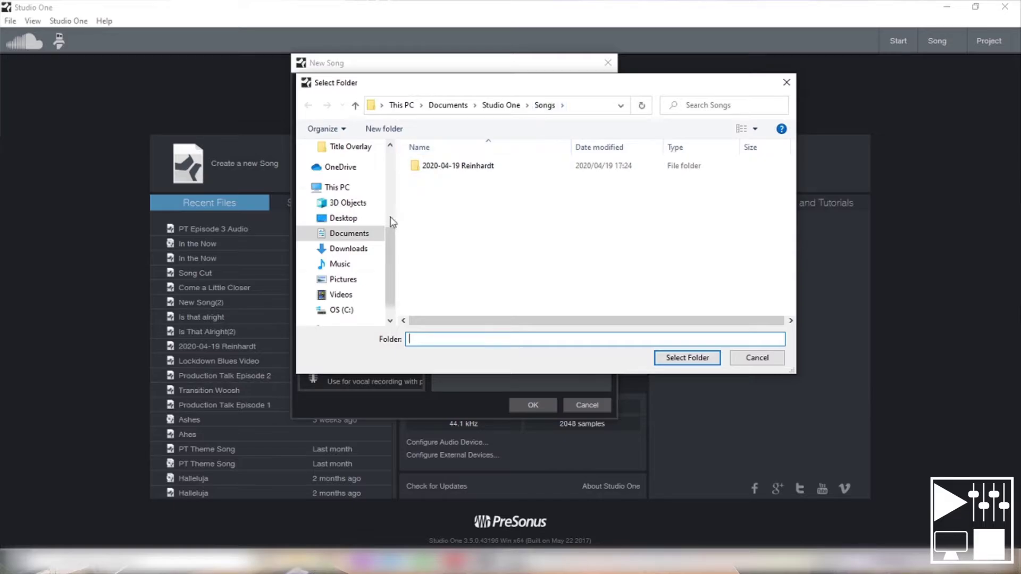
{"action": "left_click_drag", "start_coordinate": [392, 269], "coordinate": [385, 178]}
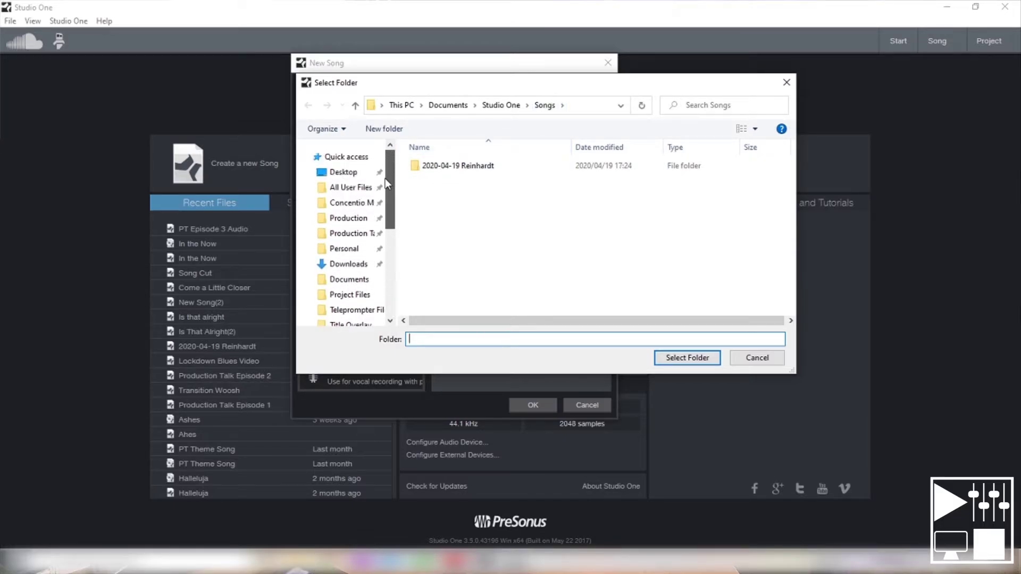
{"action": "left_click", "coordinate": [344, 219]}
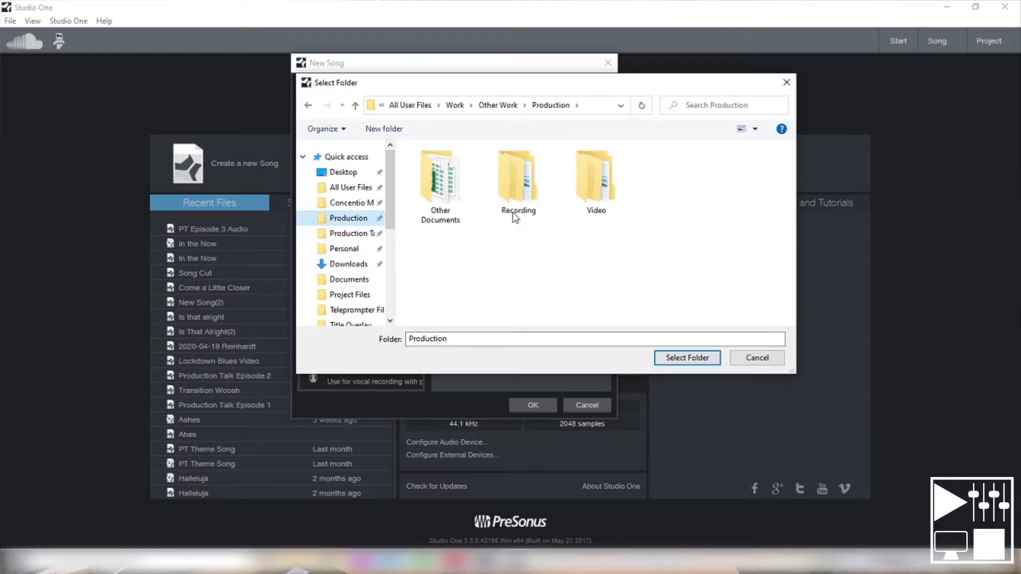
{"action": "double_click", "coordinate": [597, 189]}
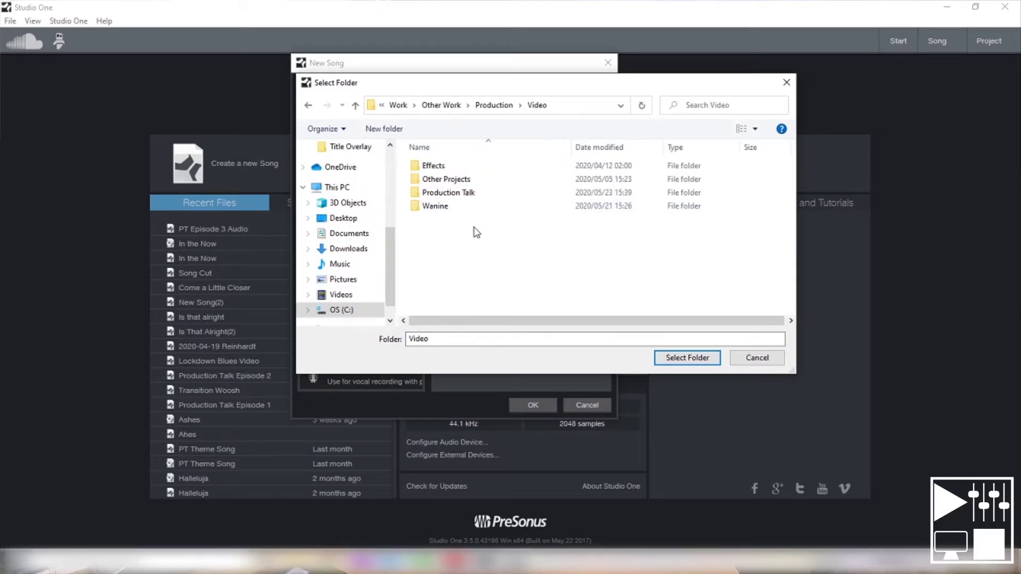
{"action": "double_click", "coordinate": [466, 196]}
{"action": "double_click", "coordinate": [449, 180]}
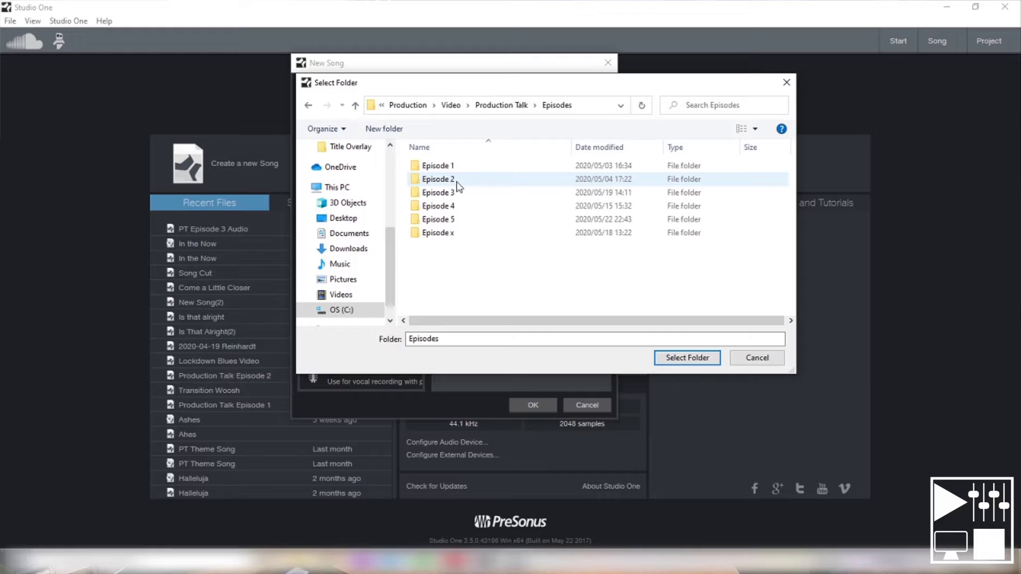
{"action": "double_click", "coordinate": [445, 220]}
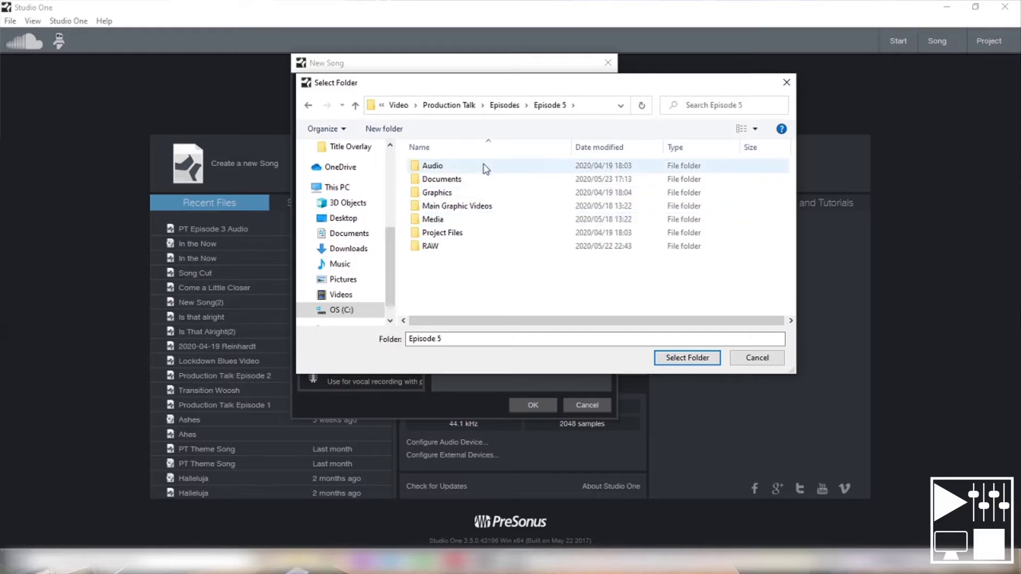
{"action": "double_click", "coordinate": [481, 166]}
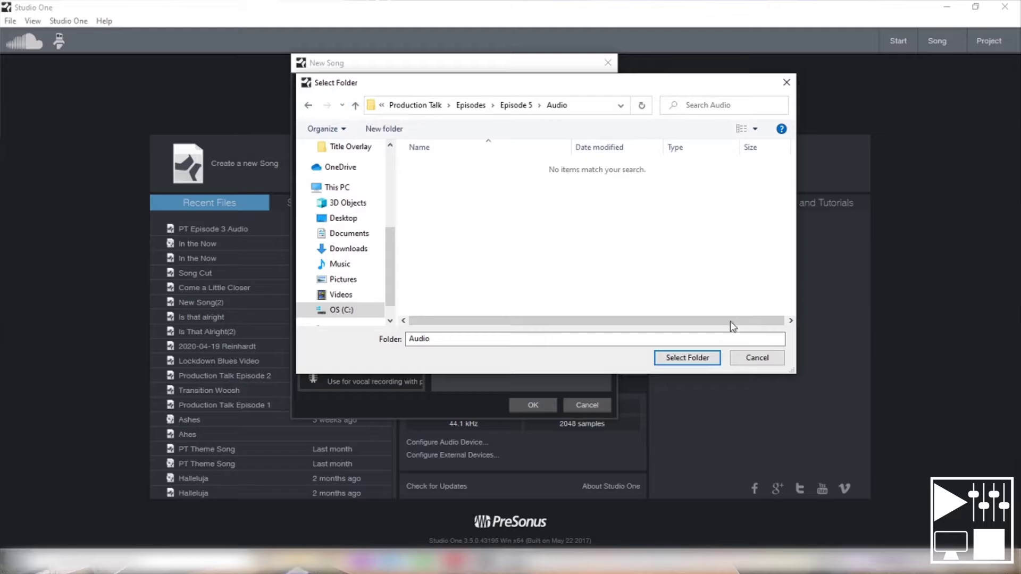
{"action": "left_click", "coordinate": [702, 359]}
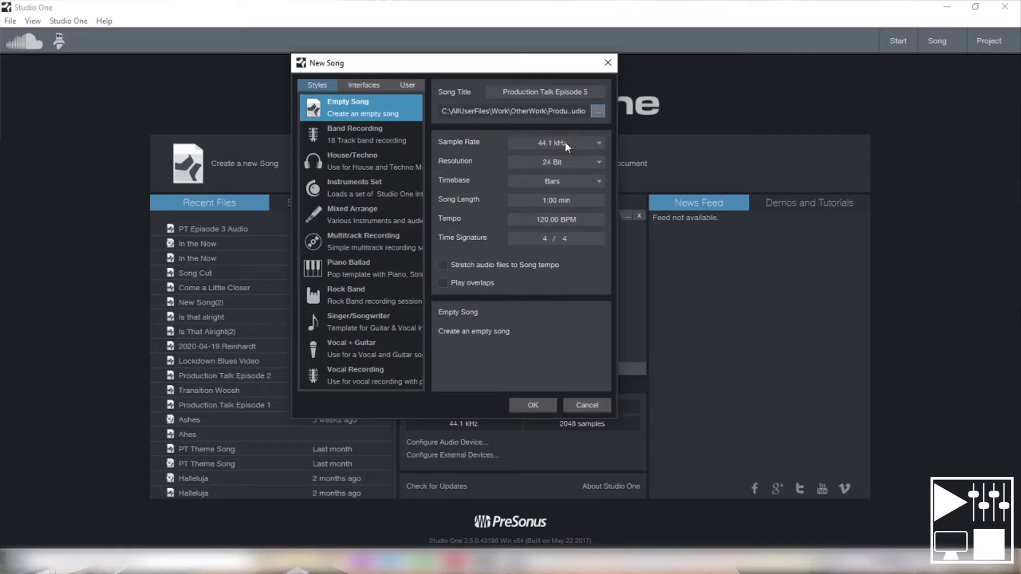
Step: Configure the new song with a 44.1 kHz sample rate, 16 Bit resolution and Bars as the timebase
{"action": "left_click", "coordinate": [601, 144]}
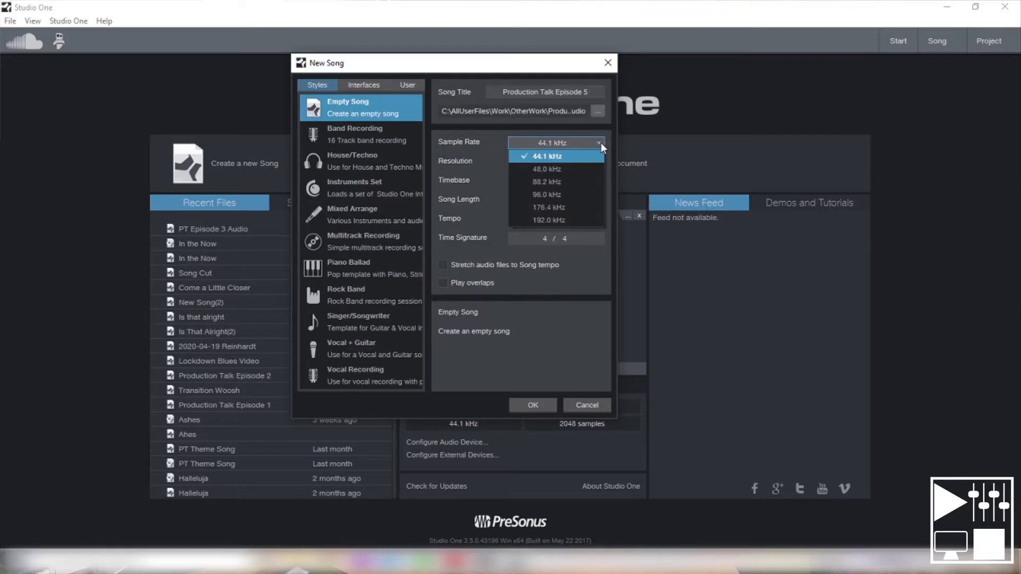
{"action": "left_click", "coordinate": [550, 158]}
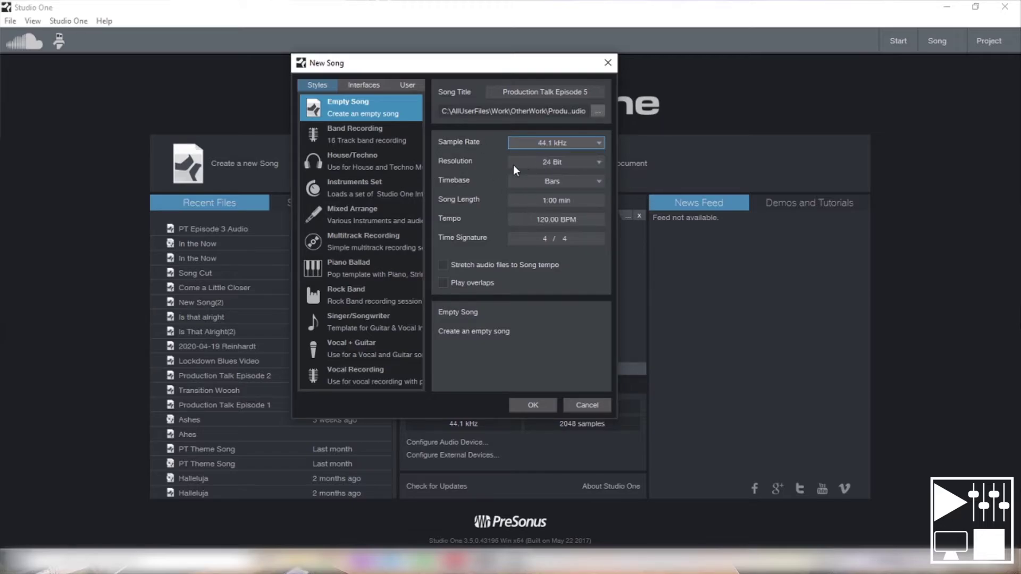
{"action": "left_click", "coordinate": [544, 166]}
{"action": "left_click", "coordinate": [546, 175]}
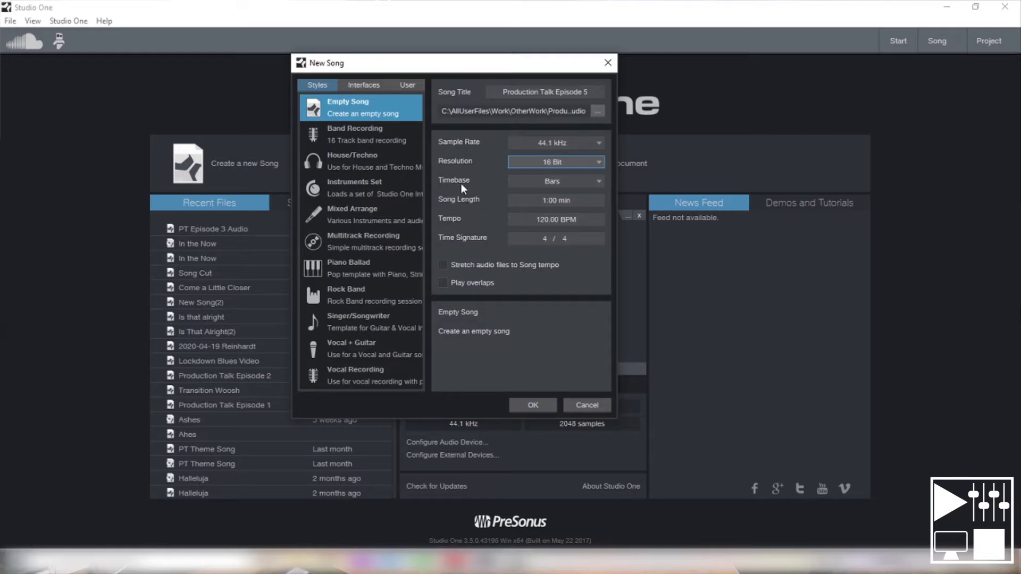
{"action": "left_click", "coordinate": [569, 181]}
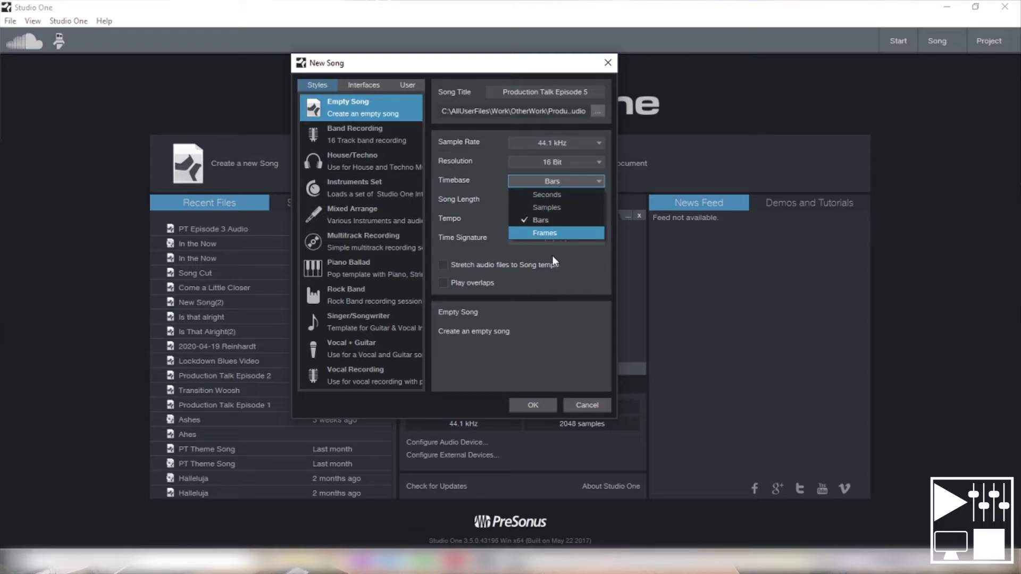
{"action": "left_click", "coordinate": [551, 219]}
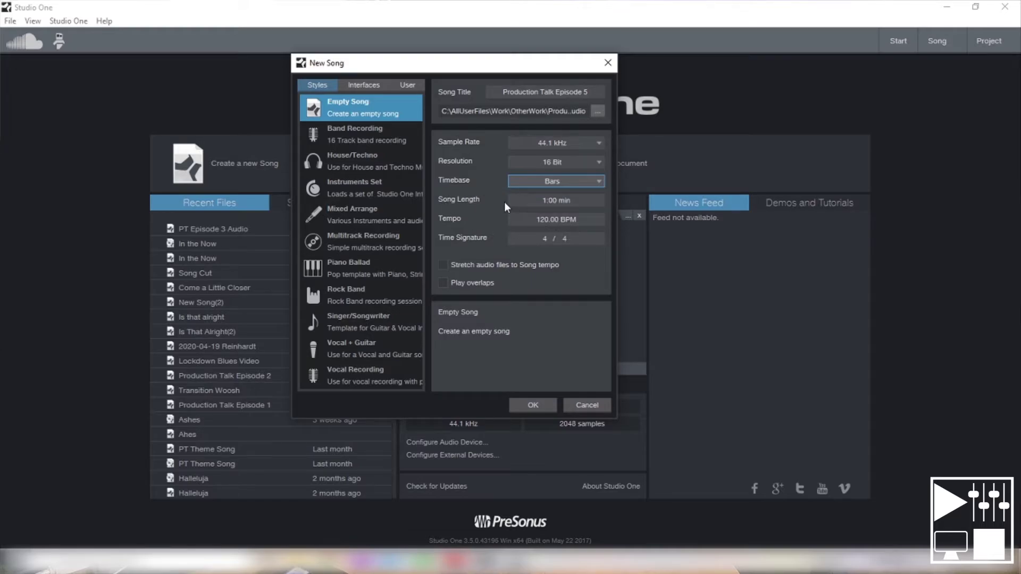
Step: Set the new song's length to 5:00 min, keeping Bars as the timebase
{"action": "left_click", "coordinate": [543, 201]}
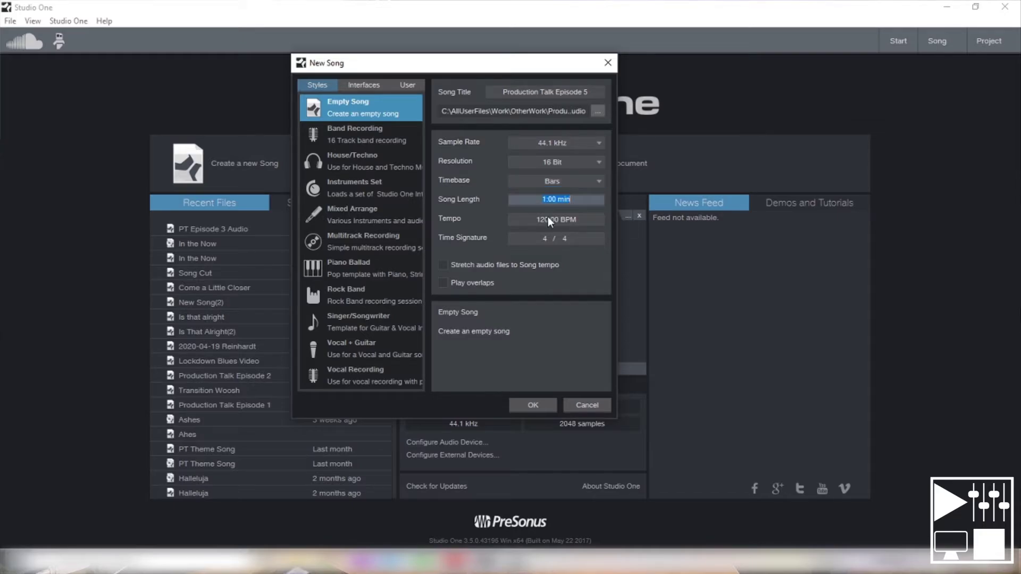
{"action": "type", "text": "5"}
{"action": "key", "text": "Return"}
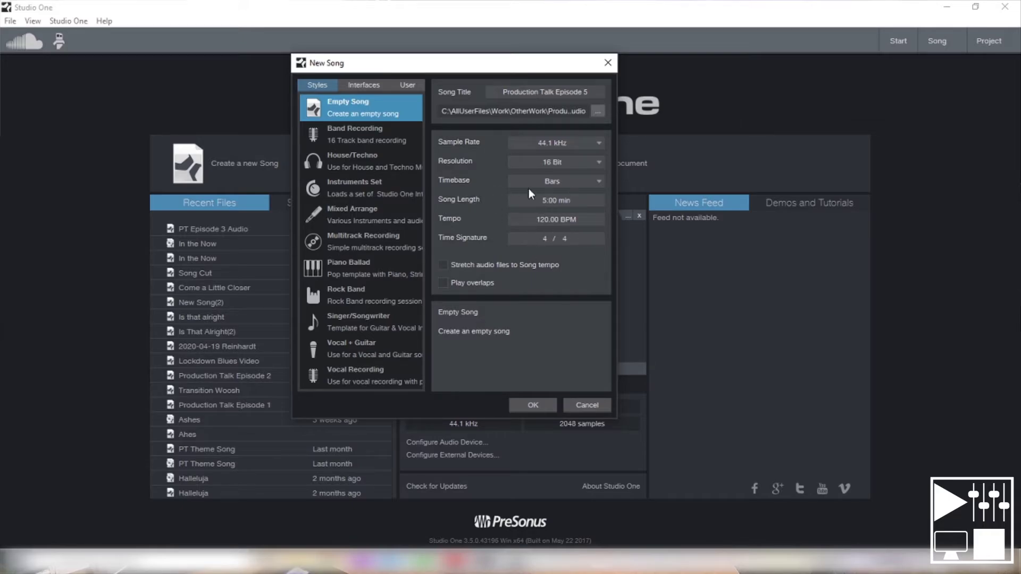
{"action": "left_click", "coordinate": [601, 182]}
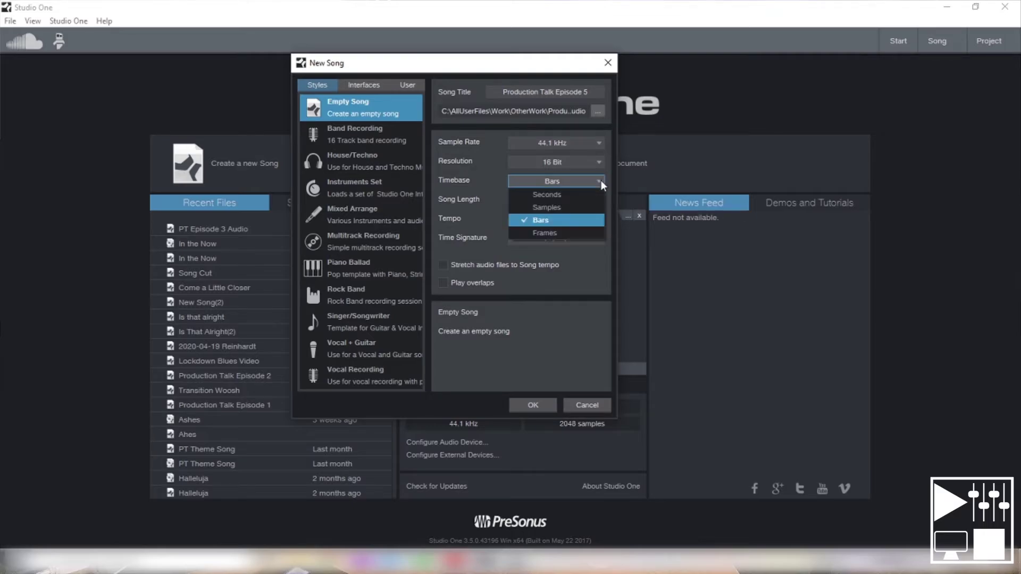
{"action": "left_click", "coordinate": [477, 224]}
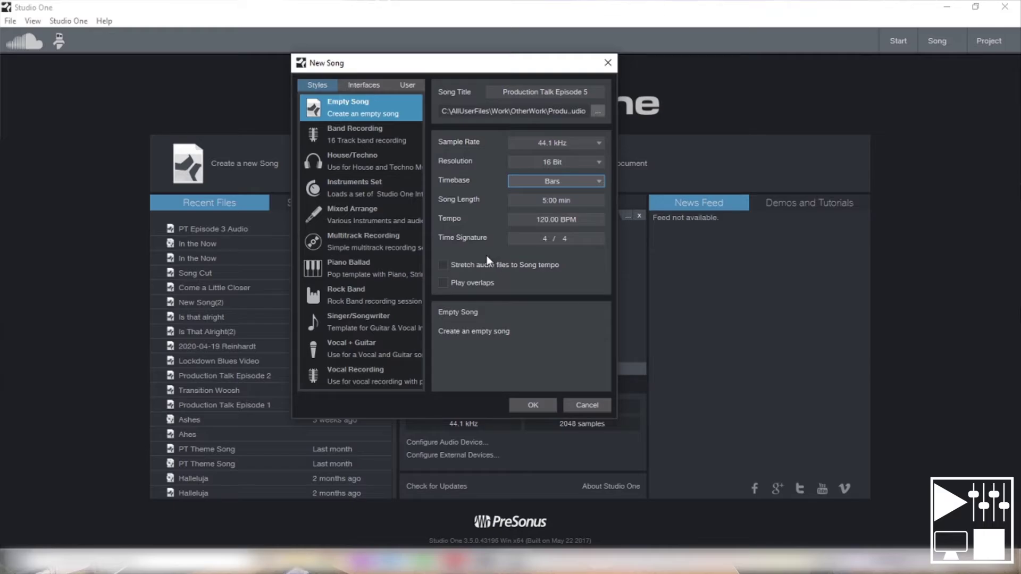
Step: Create the song with the configured settings and hide the browser to widen the arrangement area
{"action": "left_click", "coordinate": [537, 400]}
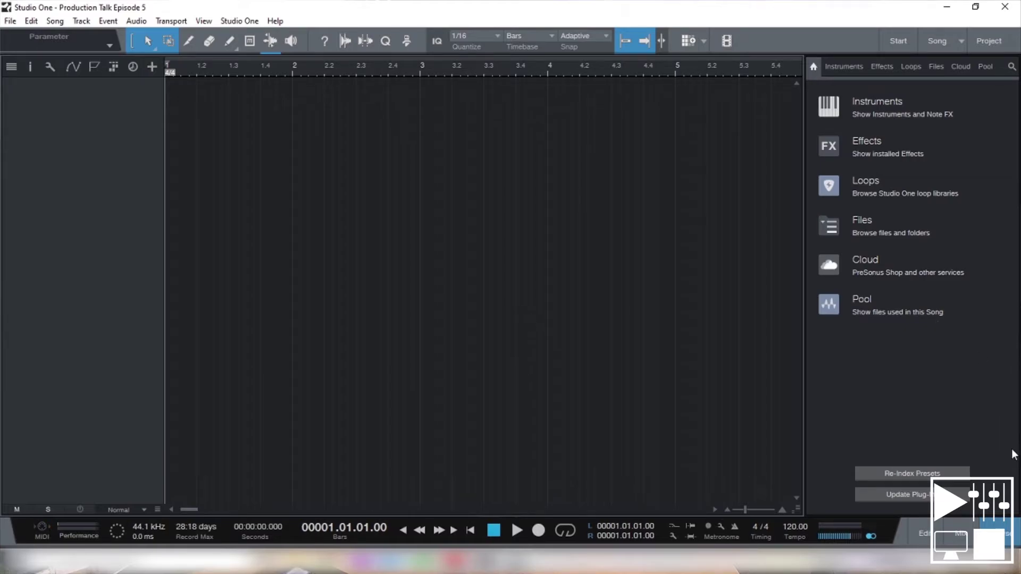
{"action": "left_click", "coordinate": [1008, 534]}
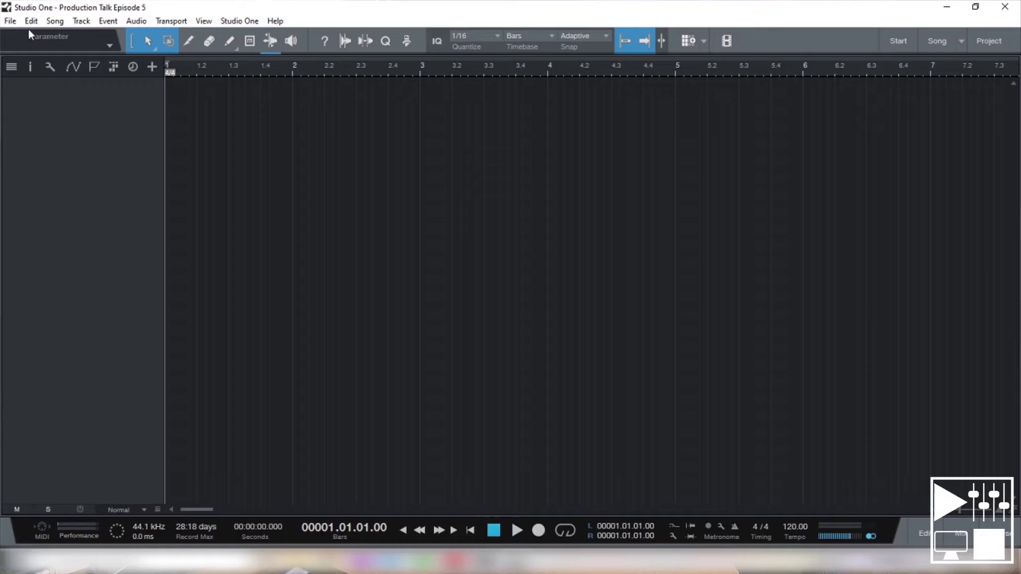
{"action": "left_click", "coordinate": [10, 21]}
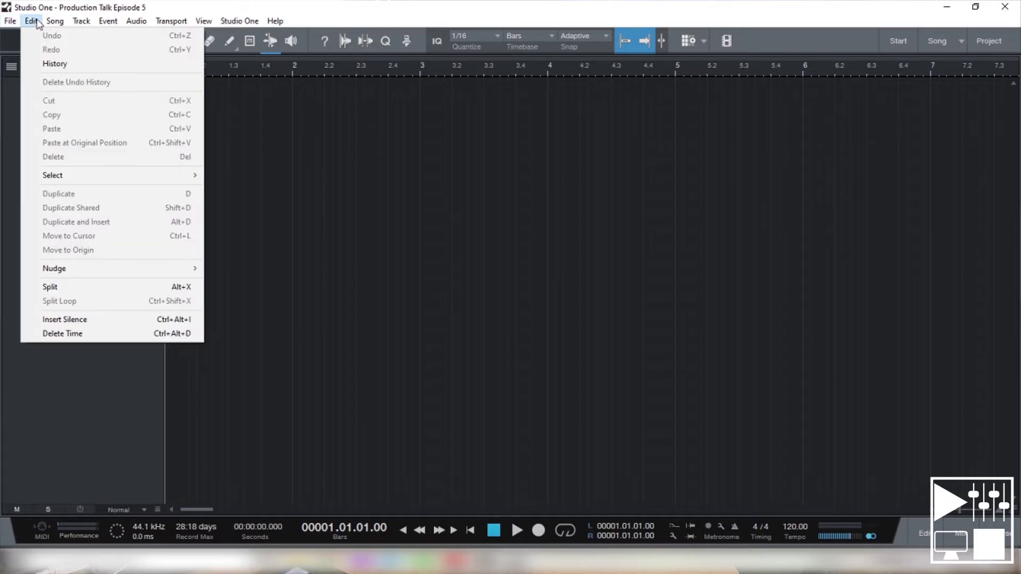
{"action": "left_click", "coordinate": [37, 21]}
{"action": "left_click", "coordinate": [40, 20]}
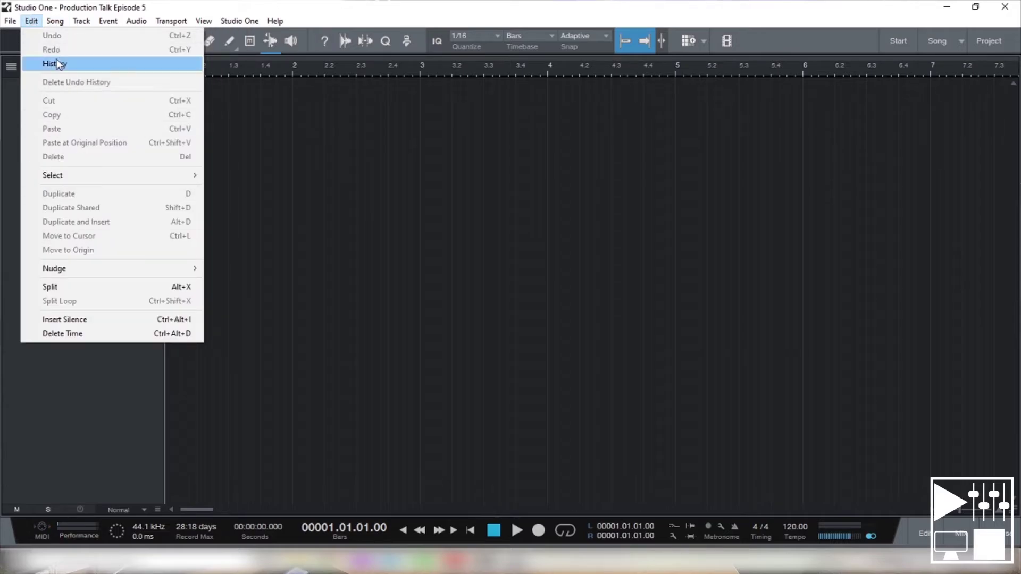
{"action": "mouse_move", "coordinate": [55, 21]}
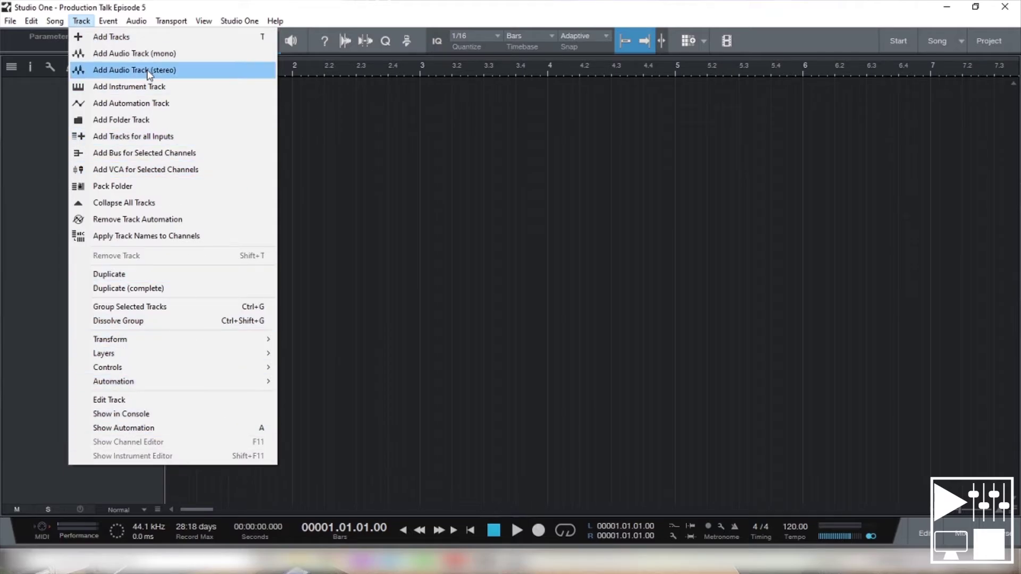
{"action": "mouse_move", "coordinate": [113, 28]}
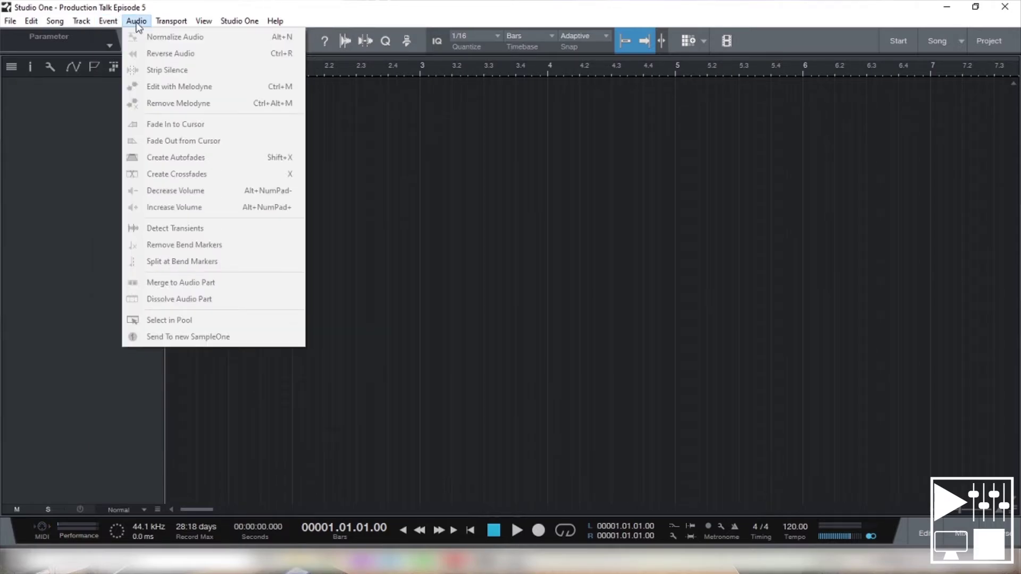
{"action": "mouse_move", "coordinate": [238, 23]}
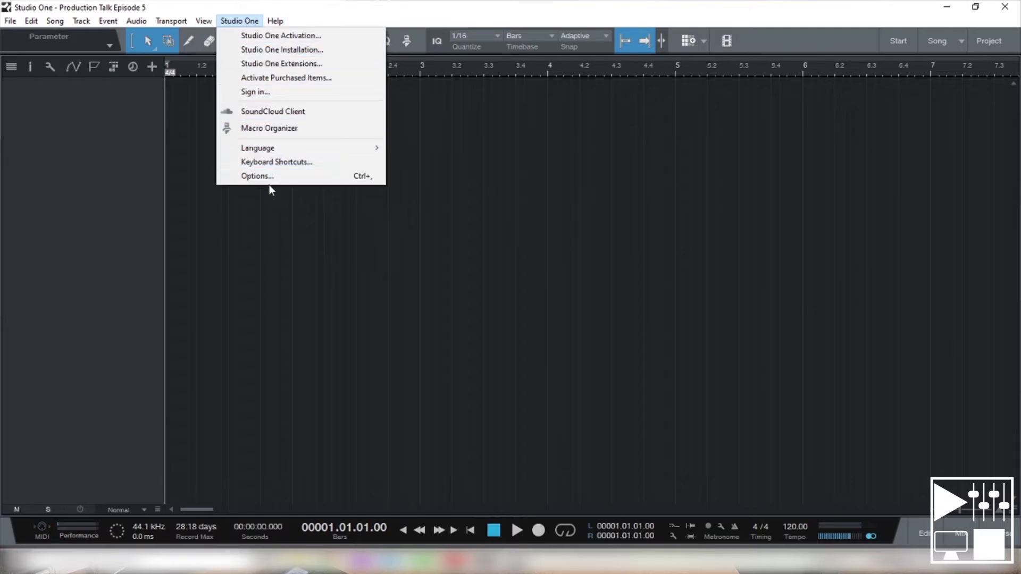
{"action": "left_click", "coordinate": [91, 155]}
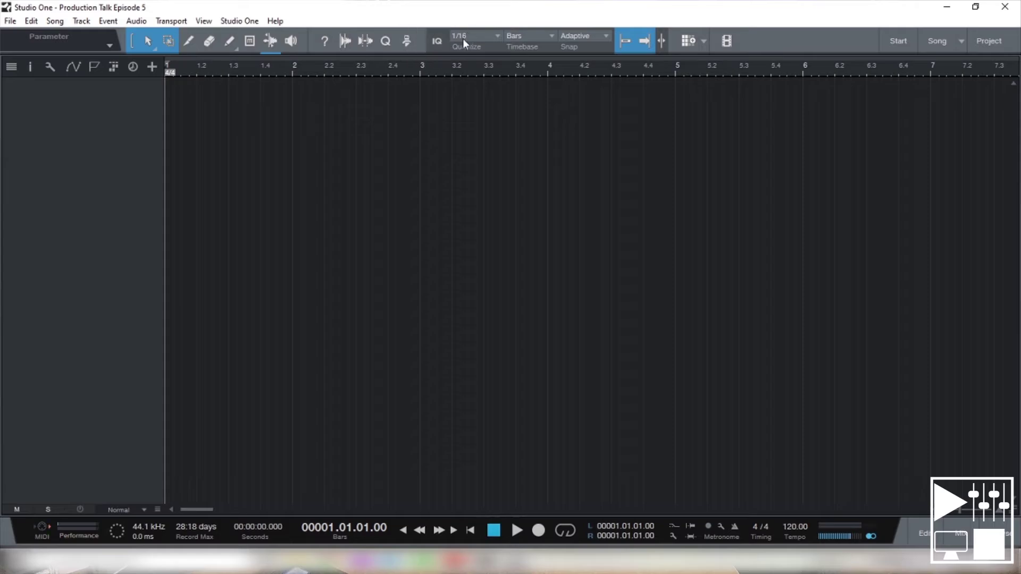
Step: Switch the arrangement's timebase to Seconds and restore it to Bars
{"action": "left_click", "coordinate": [553, 36]}
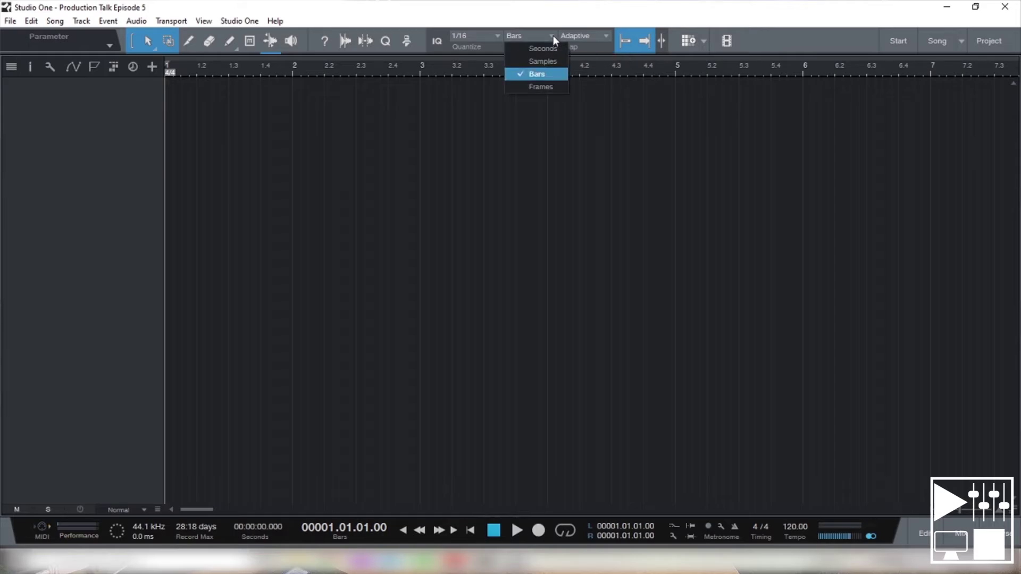
{"action": "left_click", "coordinate": [543, 47]}
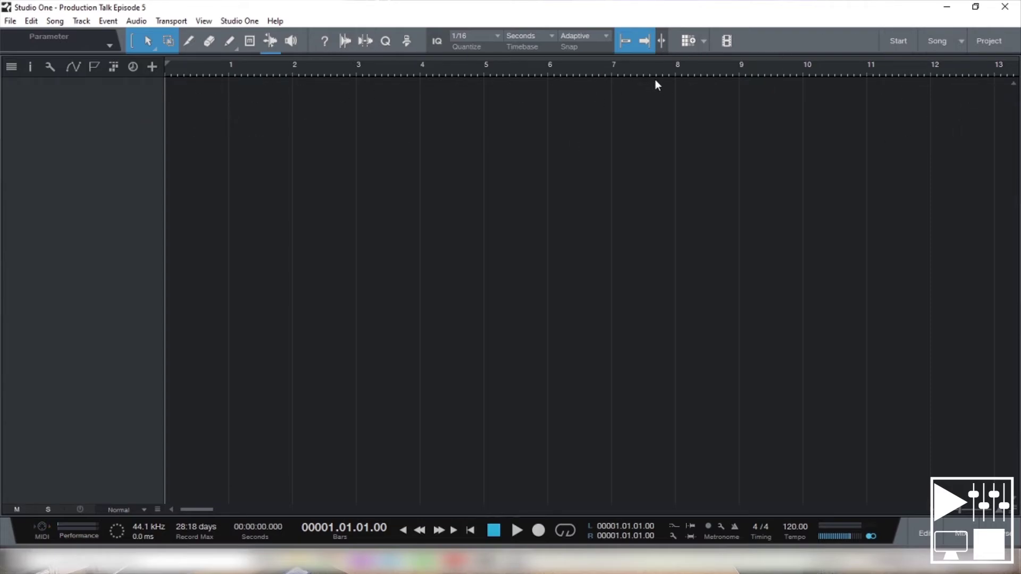
{"action": "left_click", "coordinate": [541, 37]}
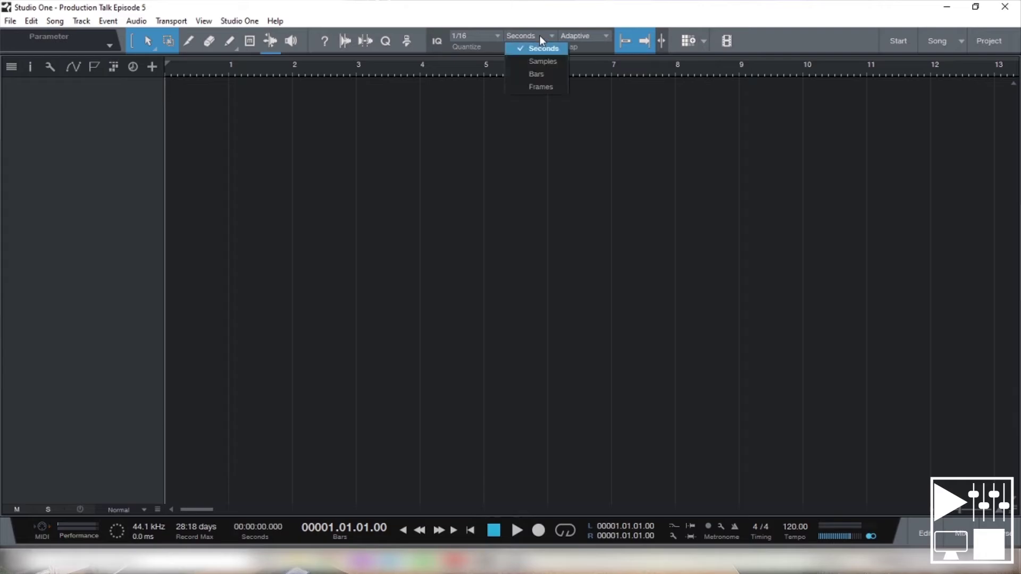
{"action": "left_click", "coordinate": [540, 73]}
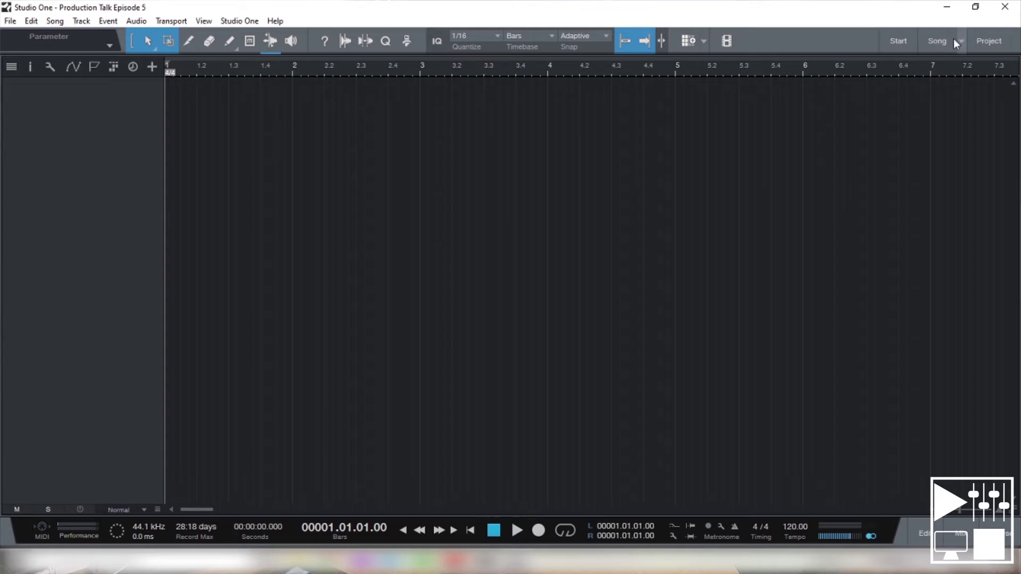
Step: View the Start page and return to the open song's arrangement
{"action": "left_click", "coordinate": [898, 41]}
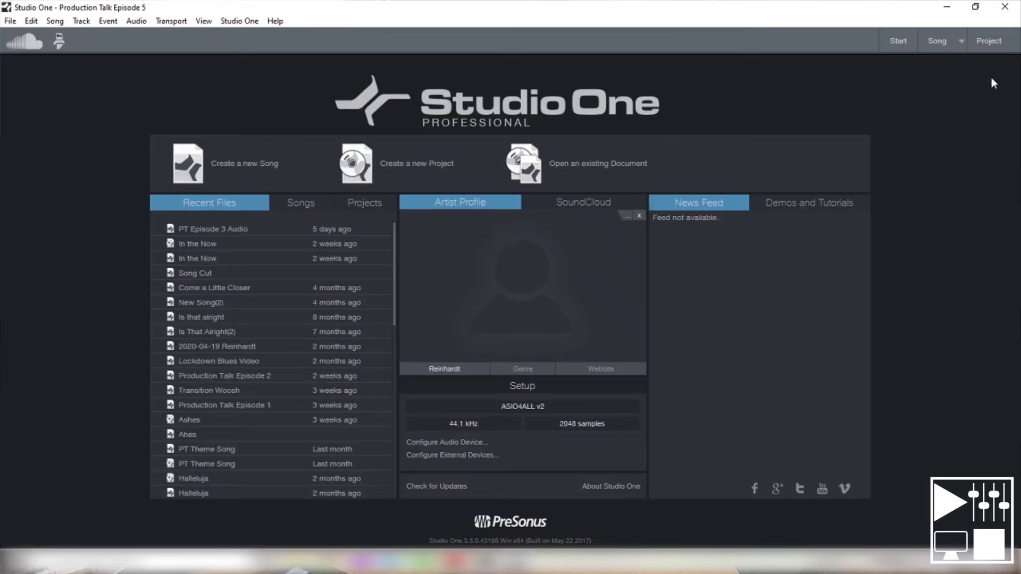
{"action": "left_click", "coordinate": [940, 44]}
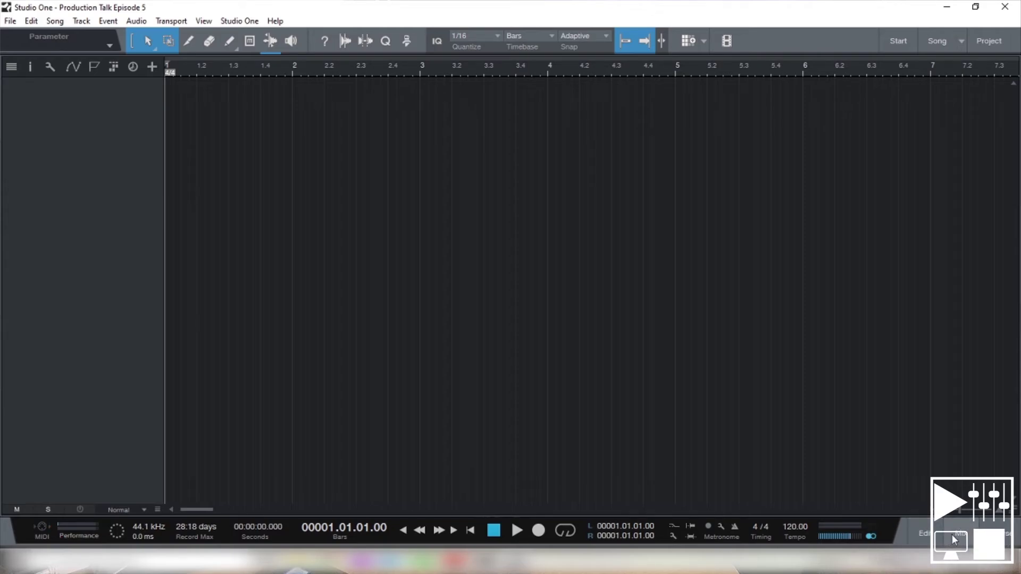
Step: Show the browser and look through the PreSonus instruments, collapsing the Keyboards folder under Presence's Artist Instruments
{"action": "left_click", "coordinate": [1007, 541]}
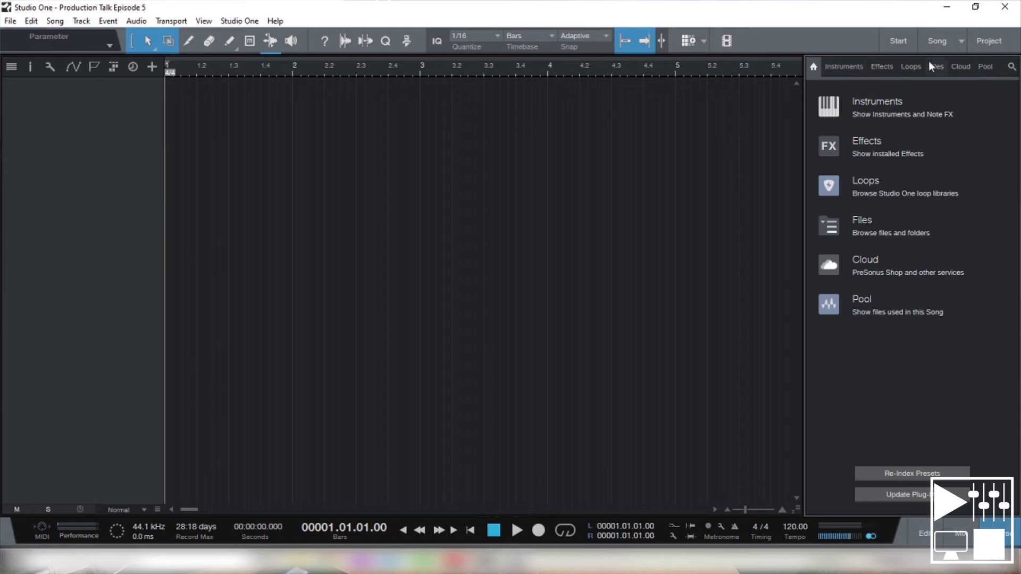
{"action": "left_click", "coordinate": [845, 67]}
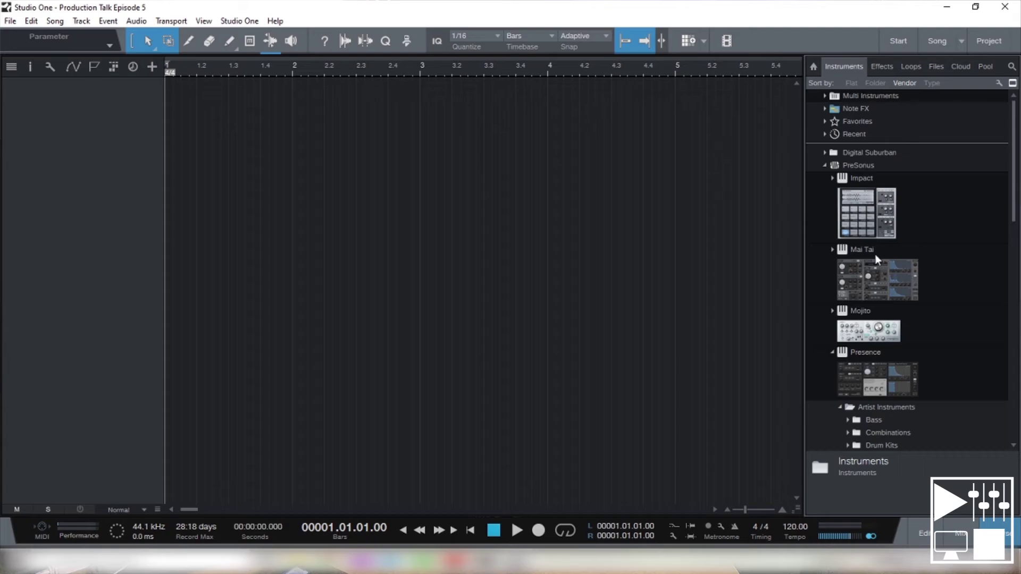
{"action": "scroll", "coordinate": [876, 254], "scroll_direction": "down", "scroll_amount": 6}
{"action": "scroll", "coordinate": [875, 255], "scroll_direction": "down", "scroll_amount": 3}
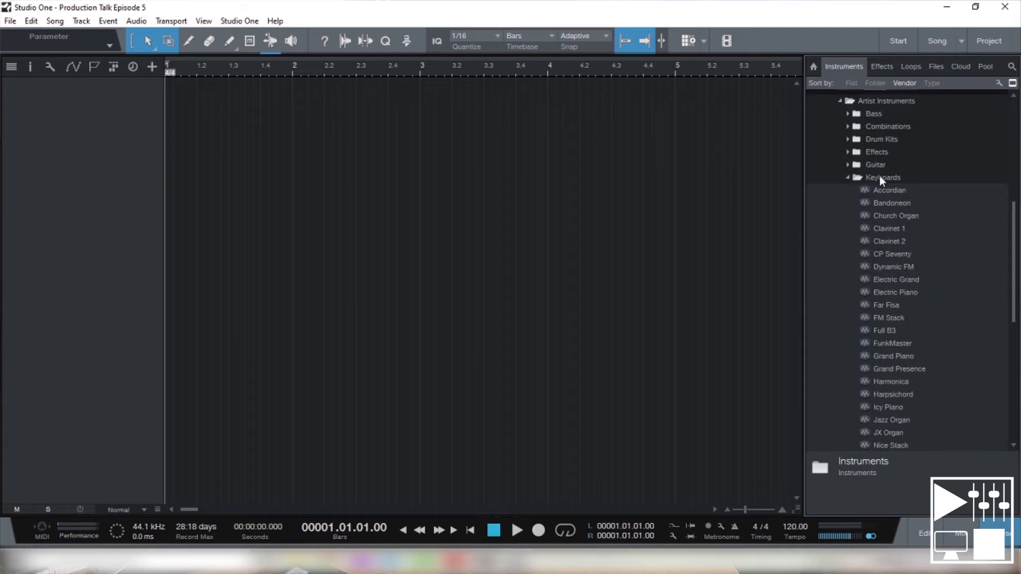
{"action": "left_click", "coordinate": [844, 178]}
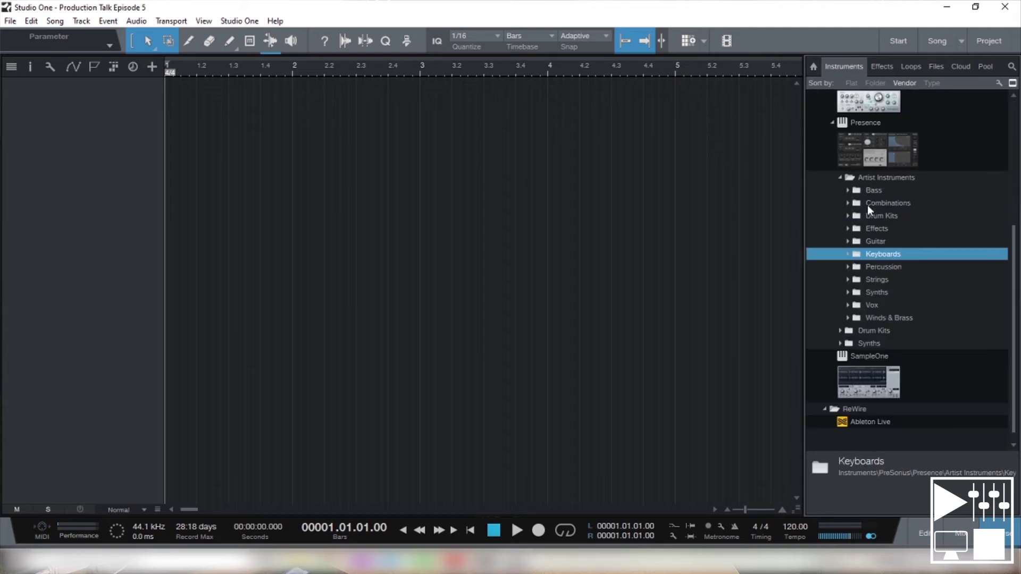
{"action": "scroll", "coordinate": [888, 318], "scroll_direction": "up", "scroll_amount": 9}
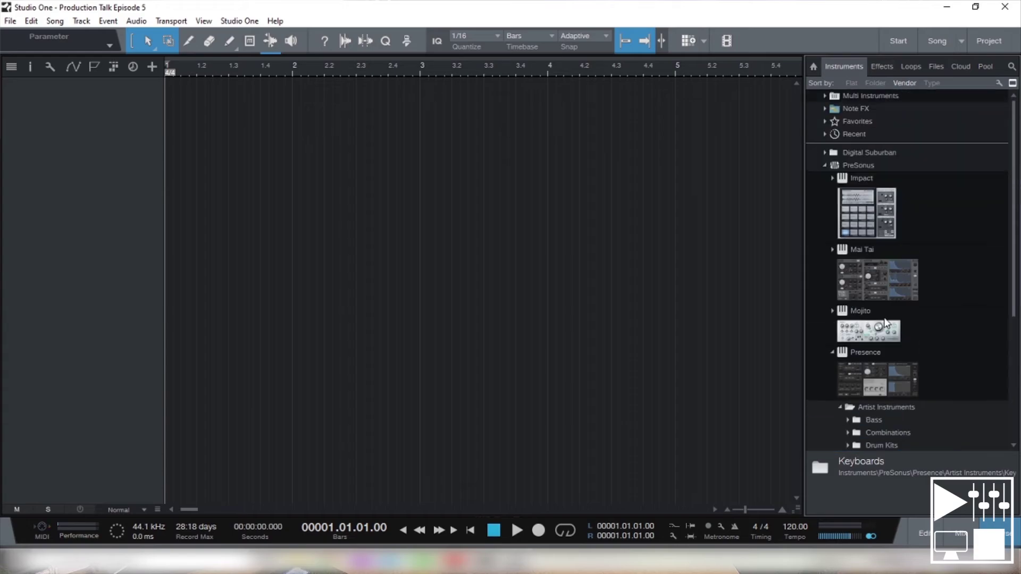
Step: Look through the PreSonus effects in the browser, collapsing the Binaural Pan preset list
{"action": "left_click", "coordinate": [882, 67]}
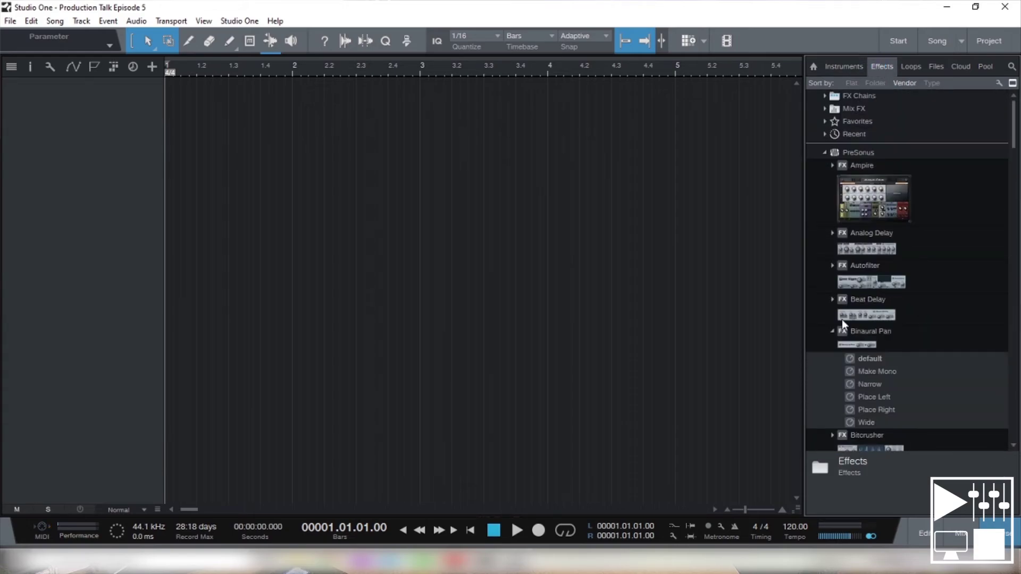
{"action": "left_click", "coordinate": [831, 331]}
{"action": "scroll", "coordinate": [885, 330], "scroll_direction": "down", "scroll_amount": 3}
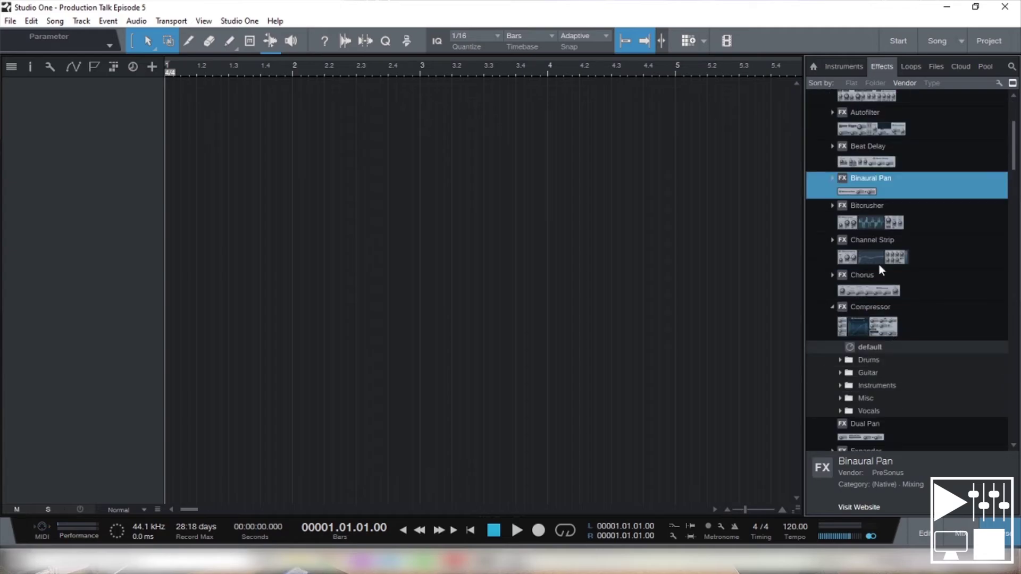
{"action": "scroll", "coordinate": [872, 245], "scroll_direction": "down", "scroll_amount": 3}
{"action": "scroll", "coordinate": [876, 262], "scroll_direction": "up", "scroll_amount": 6}
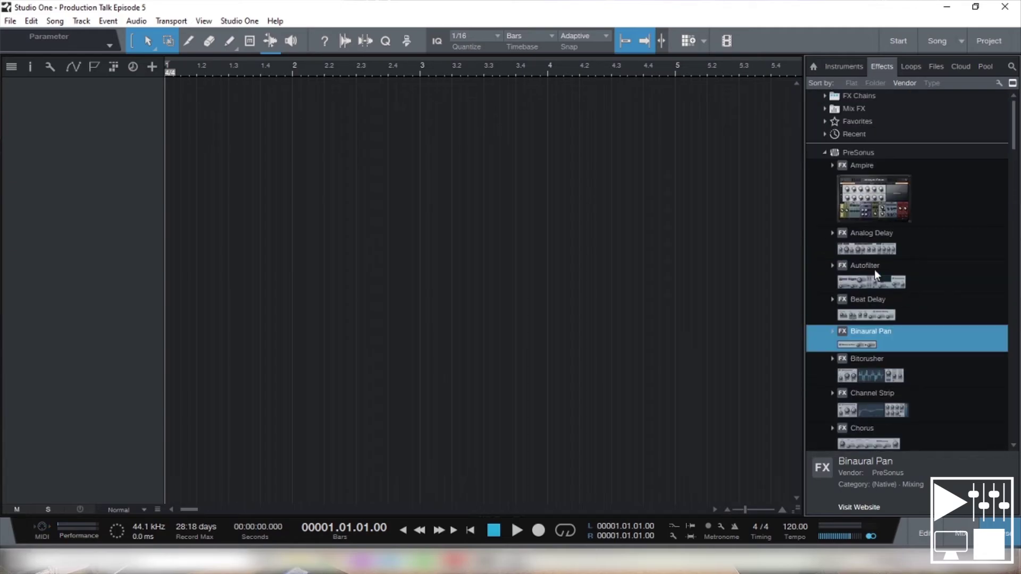
Step: Place the Dubstep Hats & Rides 001.wav drum loop at beat 1.2 on a new track and delete its audio event
{"action": "left_click", "coordinate": [908, 67]}
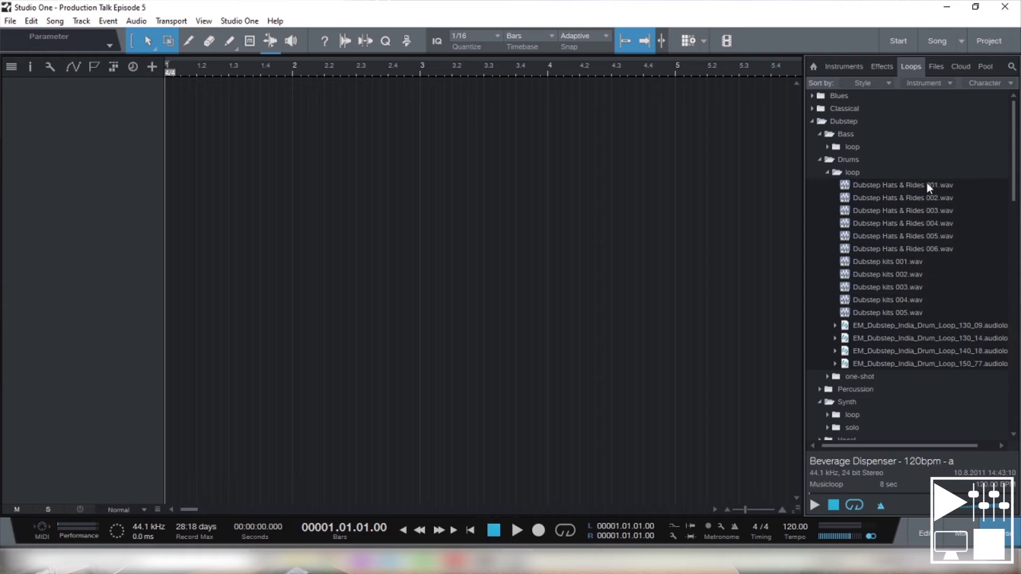
{"action": "left_click_drag", "start_coordinate": [930, 187], "coordinate": [228, 159]}
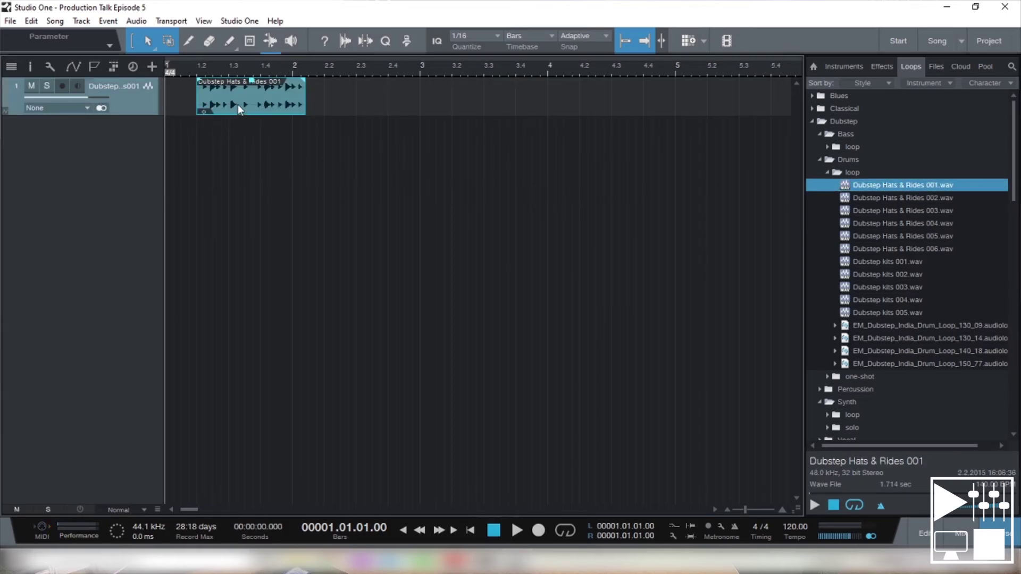
{"action": "key", "text": "Delete"}
Step: View the browser's file locations, cloud services and the pool of files used in the song
{"action": "left_click", "coordinate": [936, 66]}
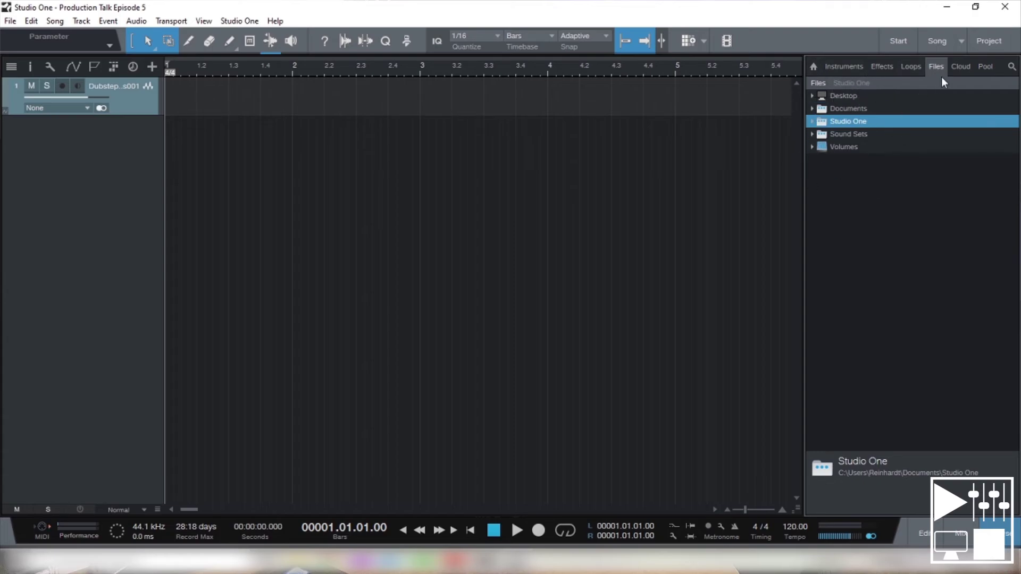
{"action": "left_click", "coordinate": [960, 69]}
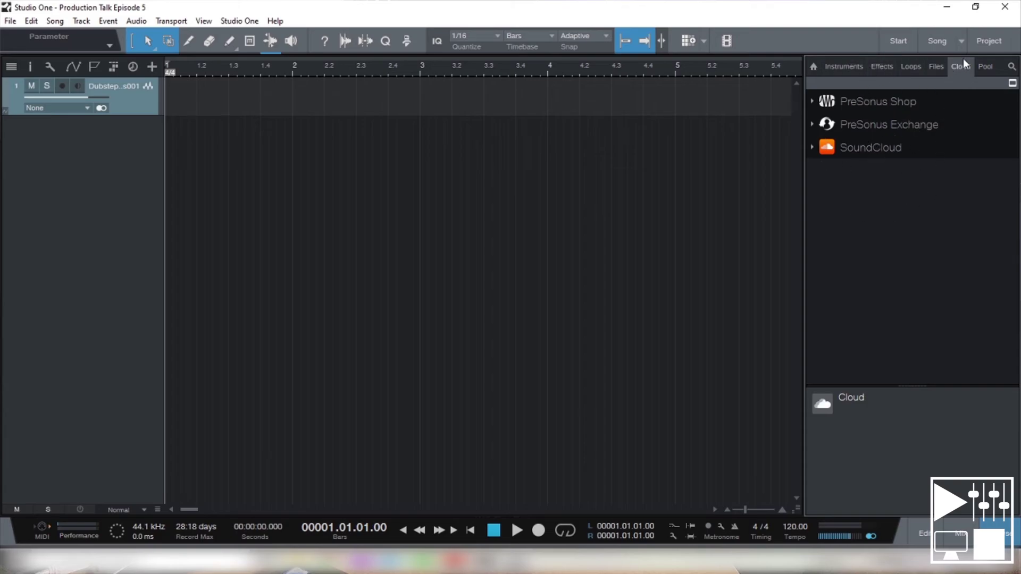
{"action": "left_click", "coordinate": [987, 68]}
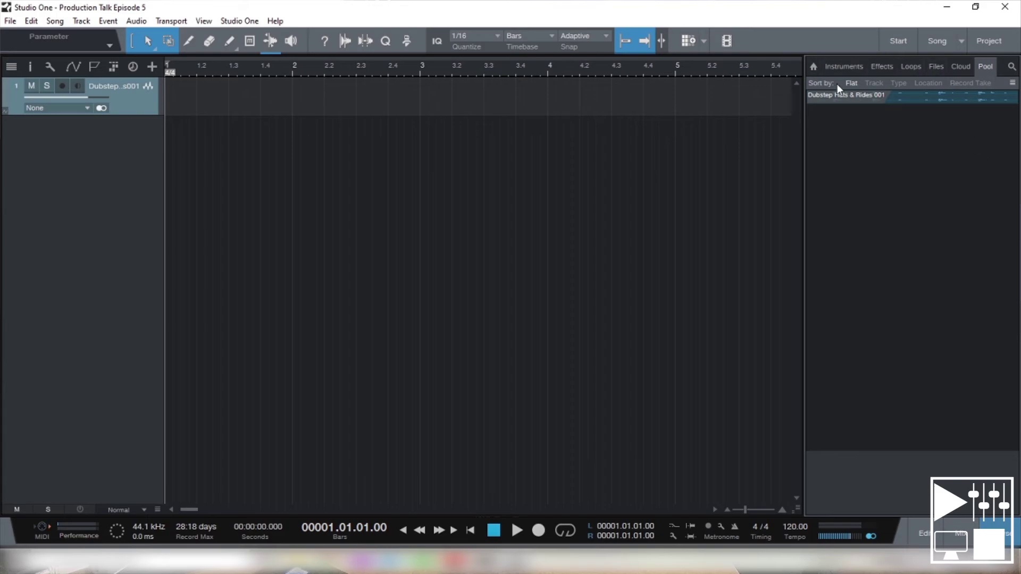